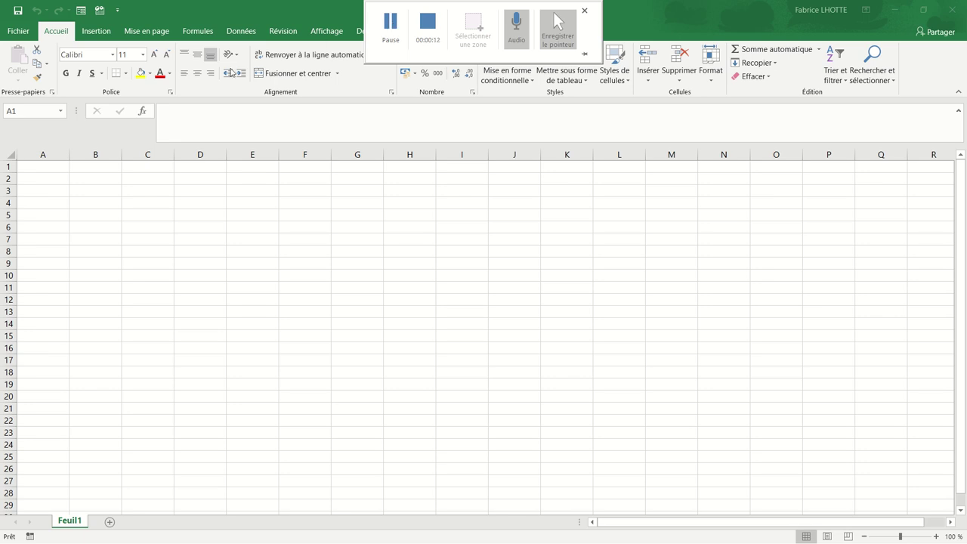
# Enter the value 2 in cell A2.
pyautogui.click(22, 179)
pyautogui.write('2')
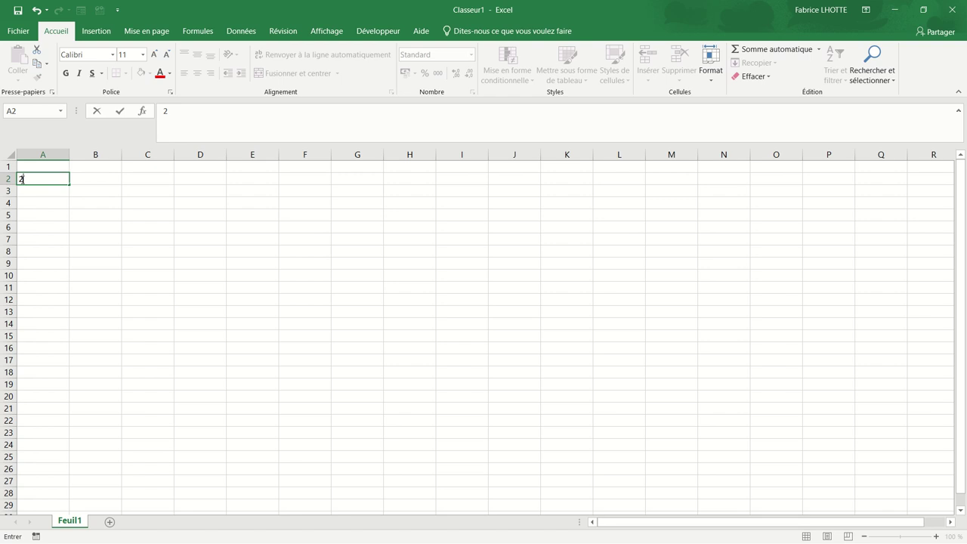
# Enter =CONVERT(A2;"yr";"hr") in D2 to get 17532 hours.
pyautogui.click(189, 180)
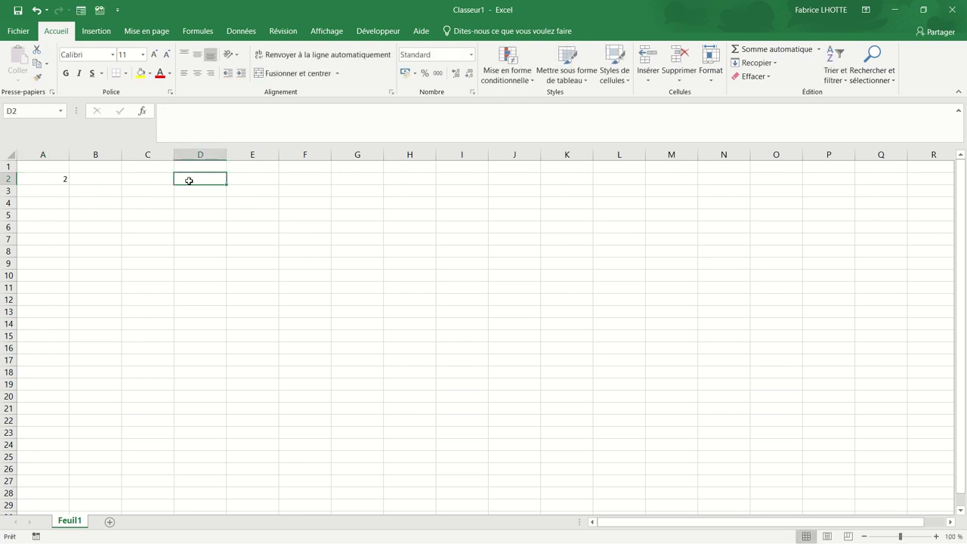
pyautogui.write('=c')
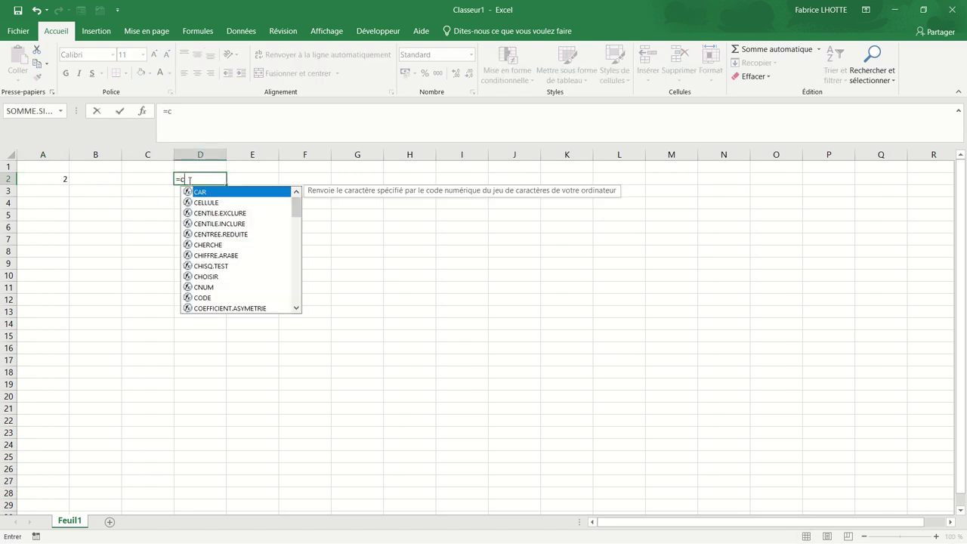
pyautogui.write('onvert(')
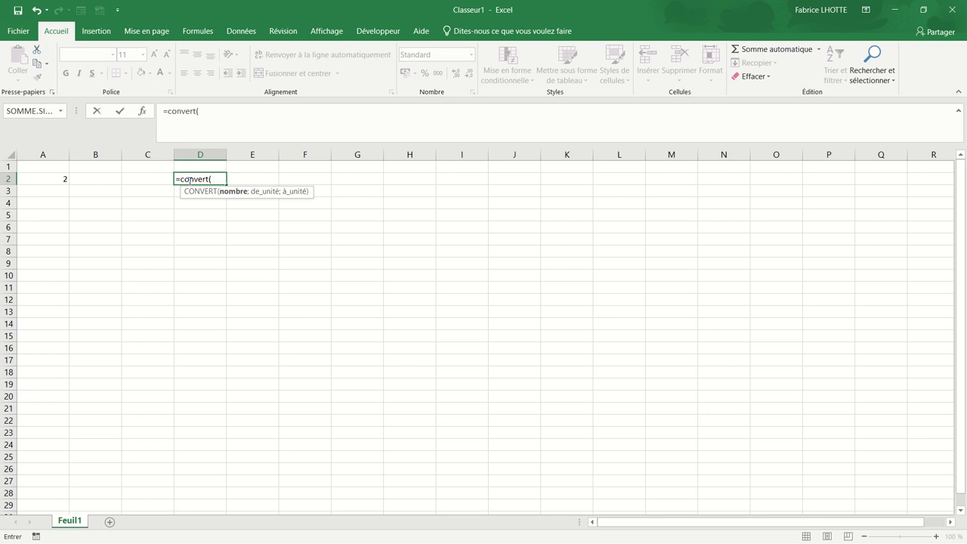
pyautogui.click(58, 184)
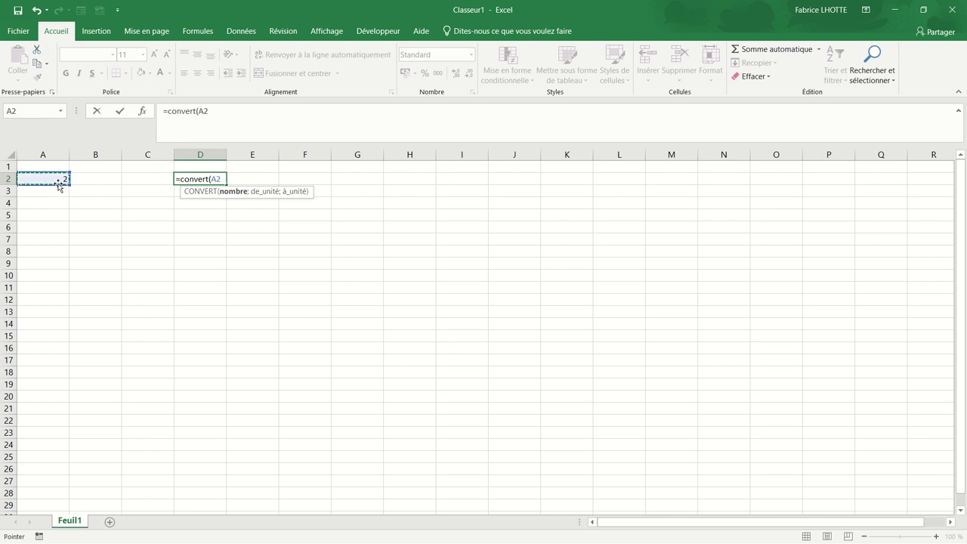
pyautogui.write(';')
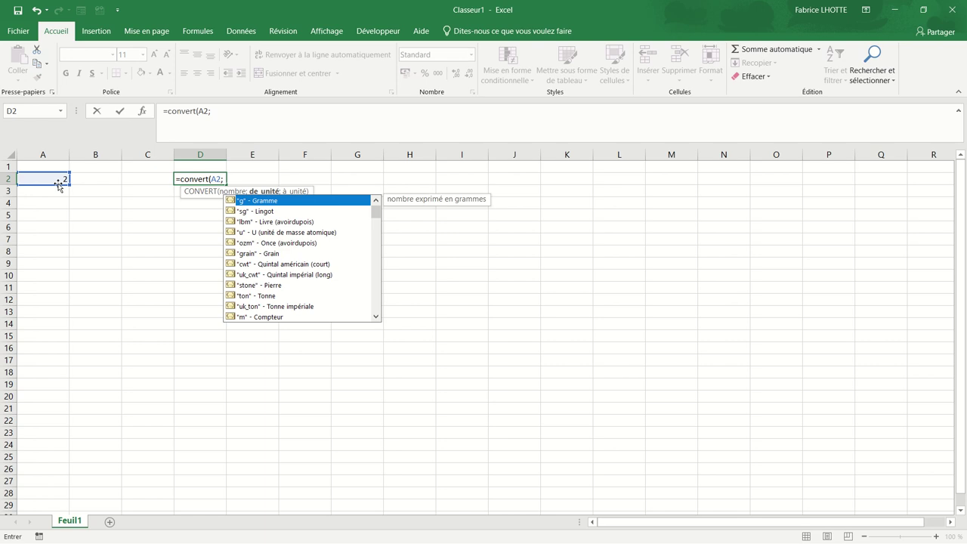
pyautogui.write('"')
pyautogui.write('yr')
pyautogui.write('"')
pyautogui.write(';')
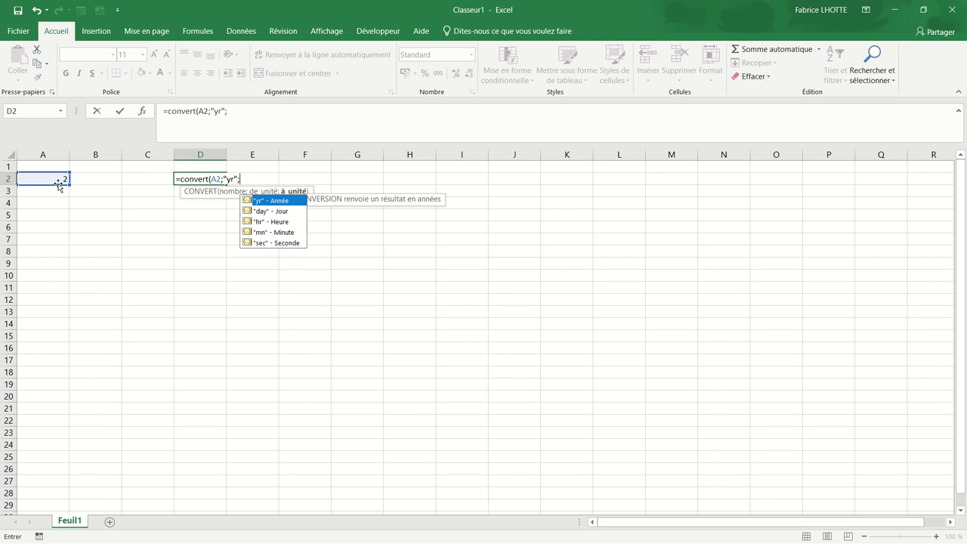
pyautogui.write('"hr')
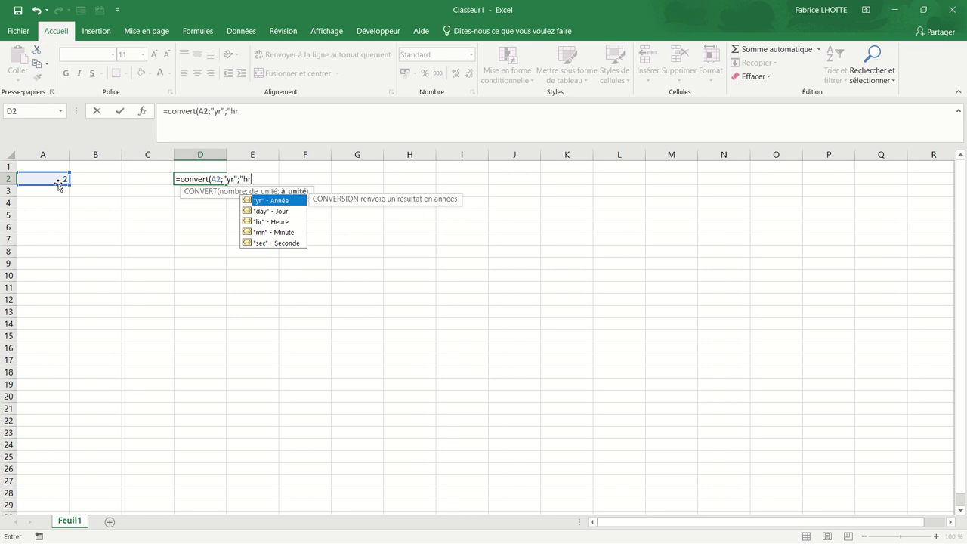
pyautogui.write('"')
pyautogui.write(')')
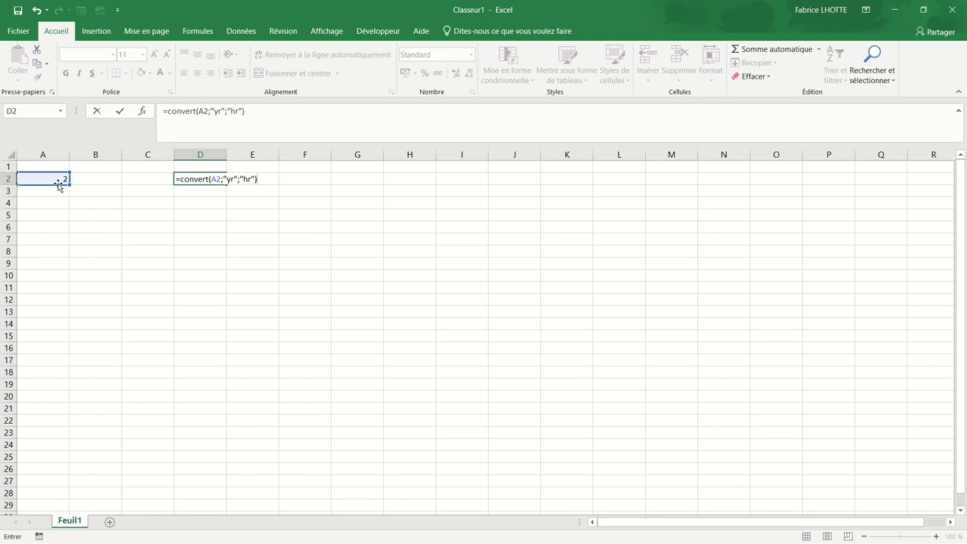
pyautogui.press('Return')
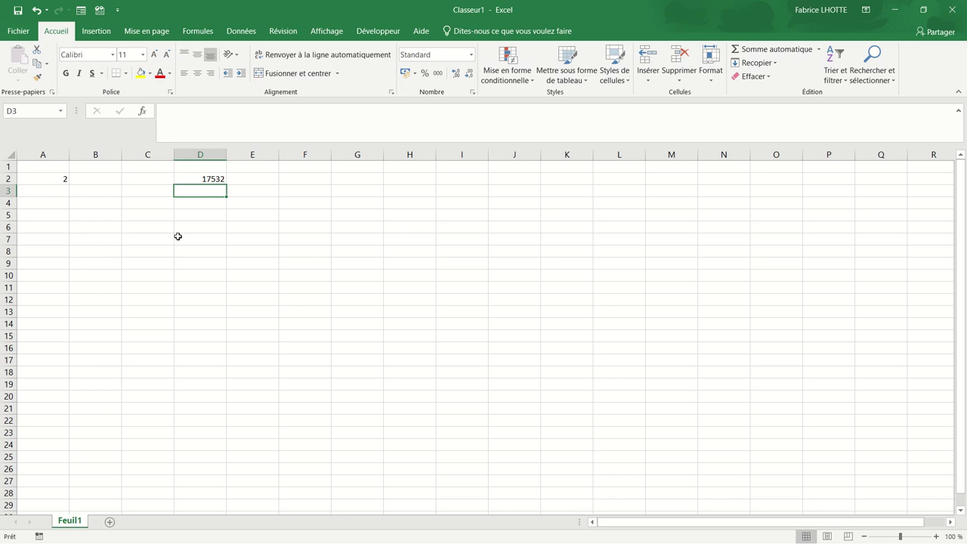
# Enter =CONVERT(A2;"m";"mi") in D3, returning 0,00124274 miles.
pyautogui.write('=conve')
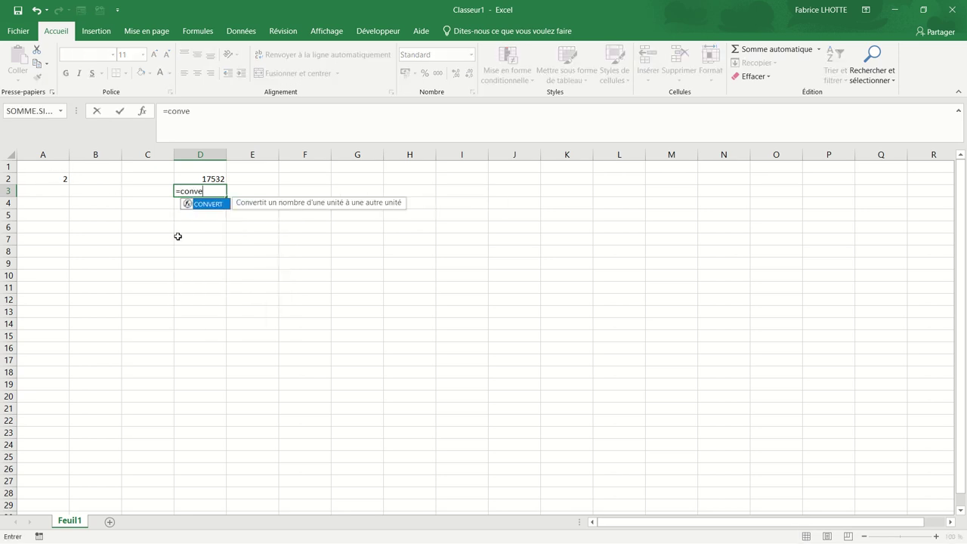
pyautogui.write('rt(')
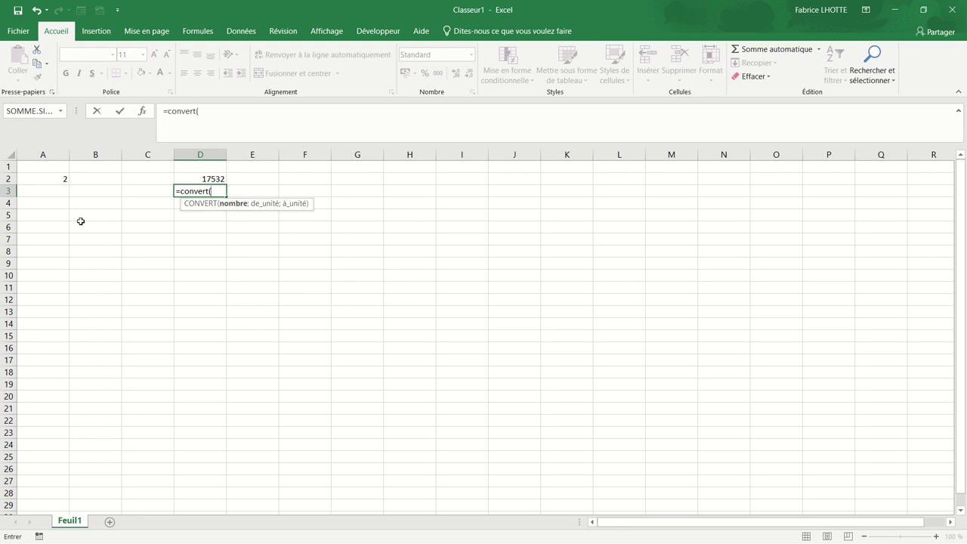
pyautogui.click(55, 180)
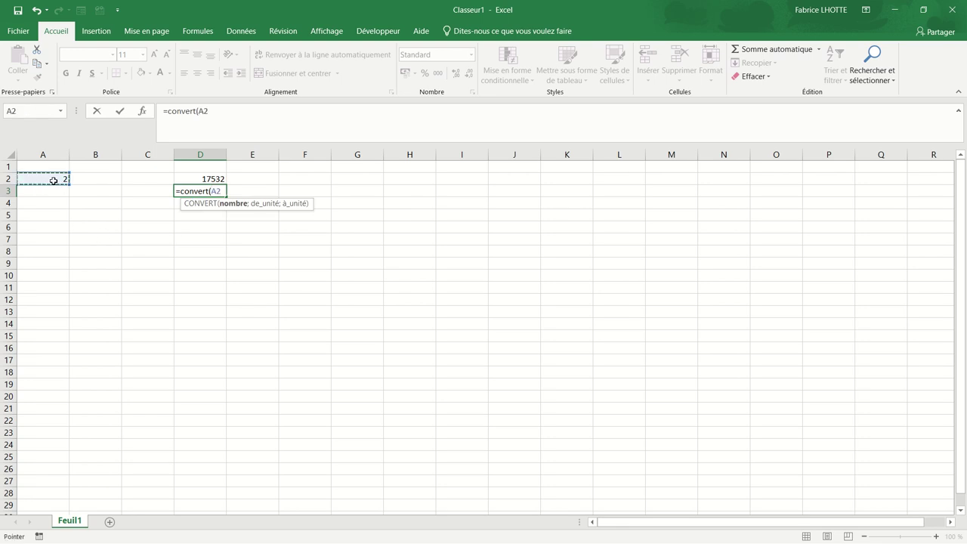
pyautogui.write(';')
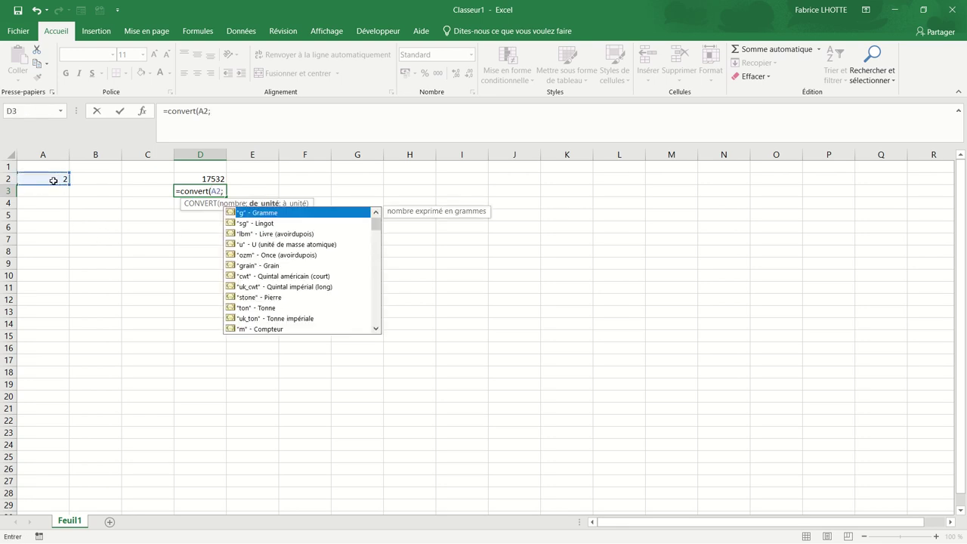
pyautogui.write('"')
pyautogui.write('m"')
pyautogui.write(';')
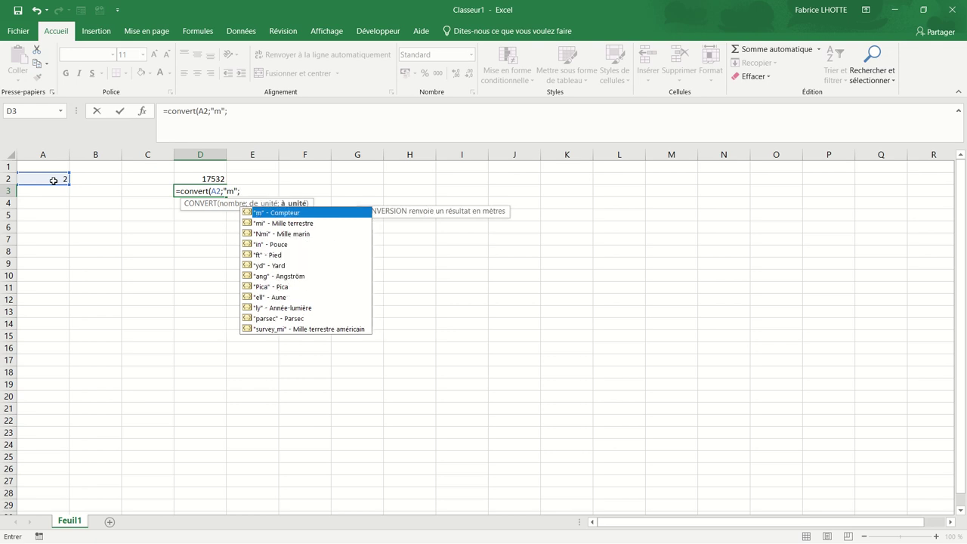
pyautogui.write('"mi')
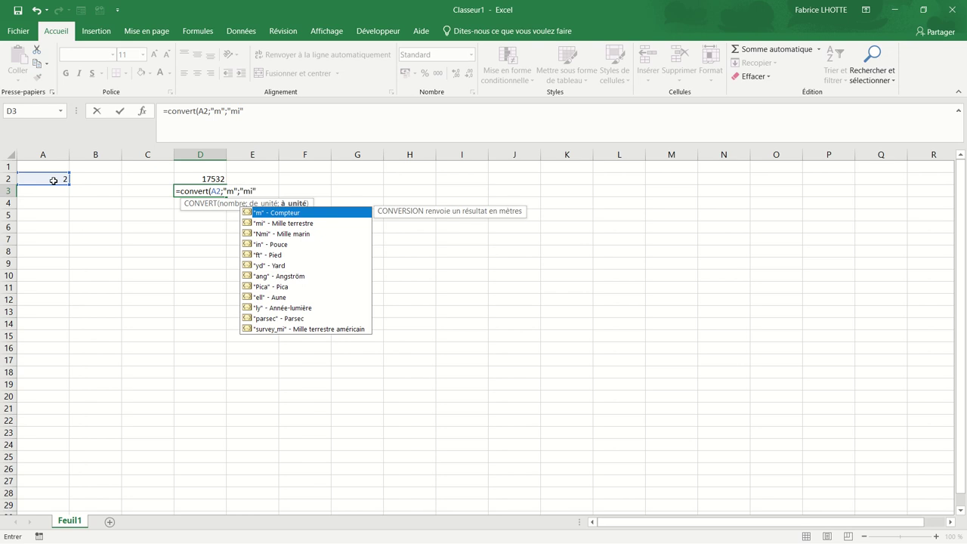
pyautogui.write(')')
pyautogui.press('Return')
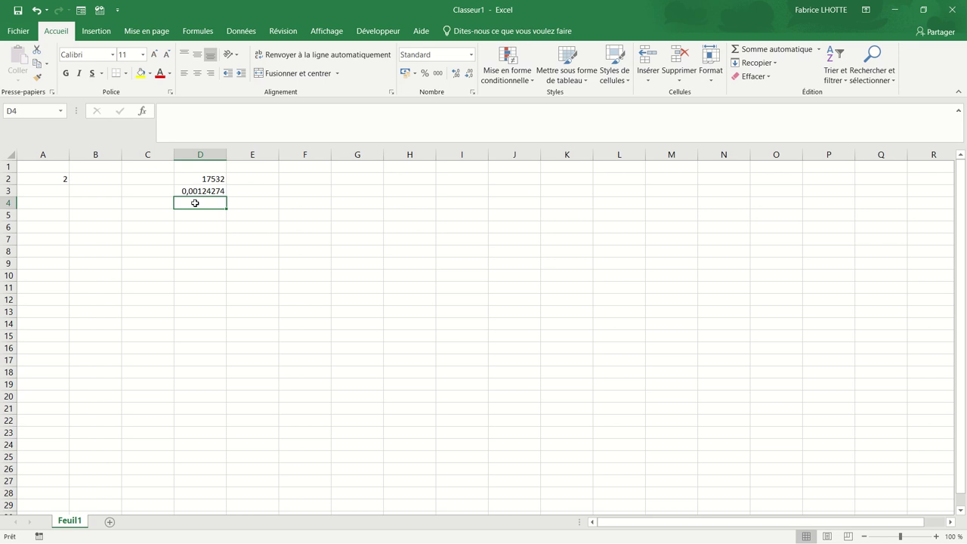
# Enter =CONVERT(A2;"C";"F") in D4, returning 35,6.
pyautogui.write('=')
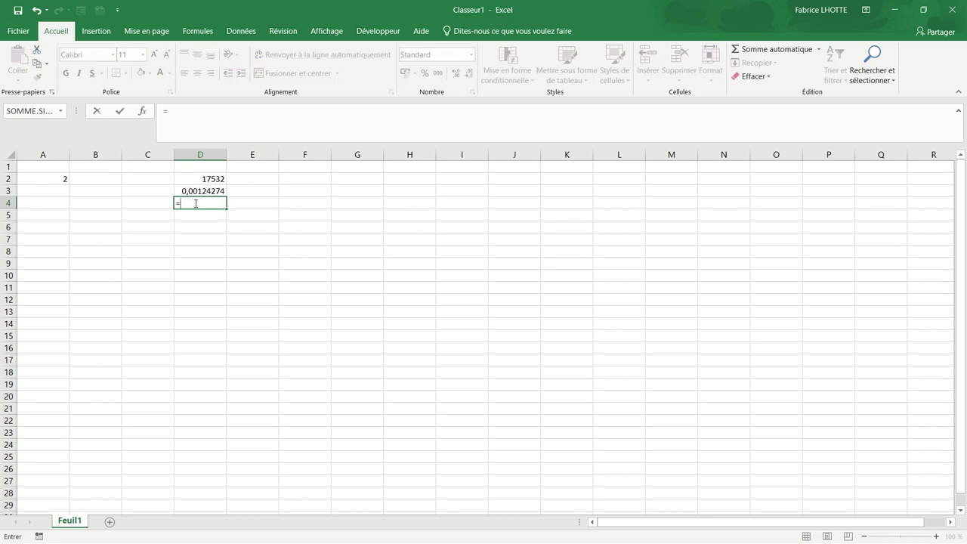
pyautogui.write('convert')
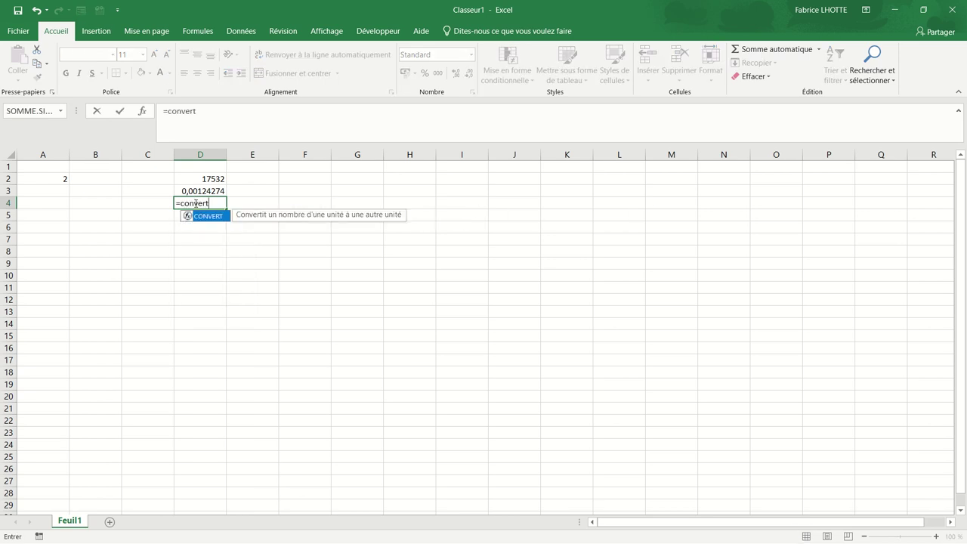
pyautogui.write('(')
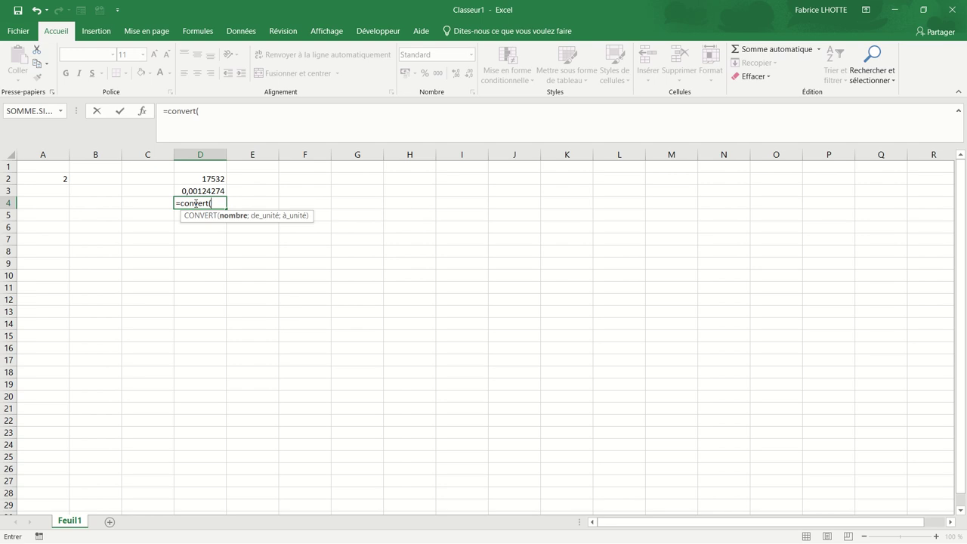
pyautogui.click(55, 177)
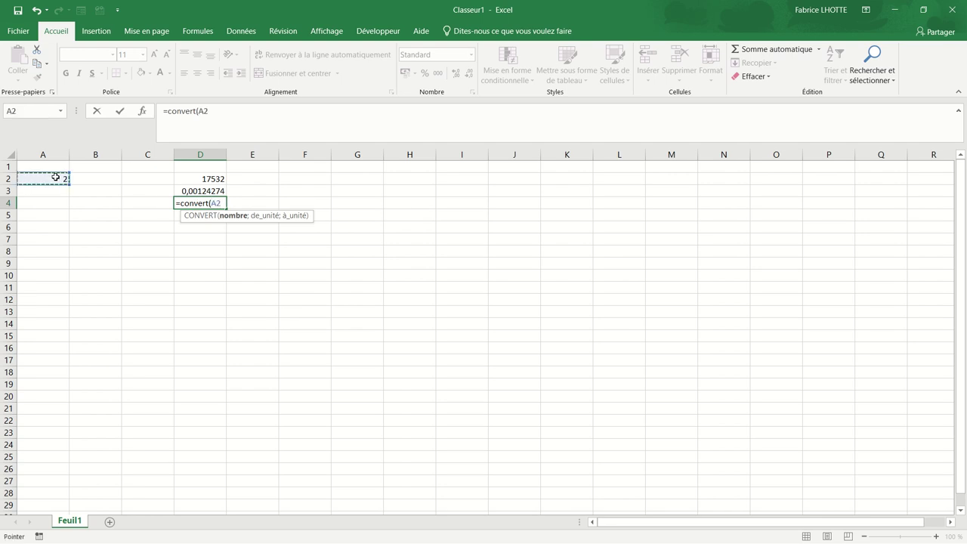
pyautogui.write(';')
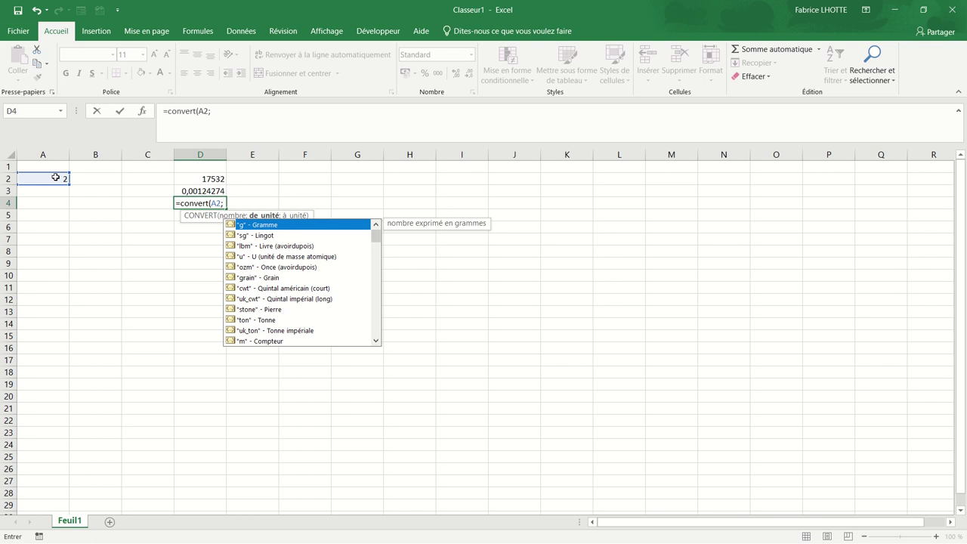
pyautogui.write('"C')
pyautogui.write('"')
pyautogui.write(';')
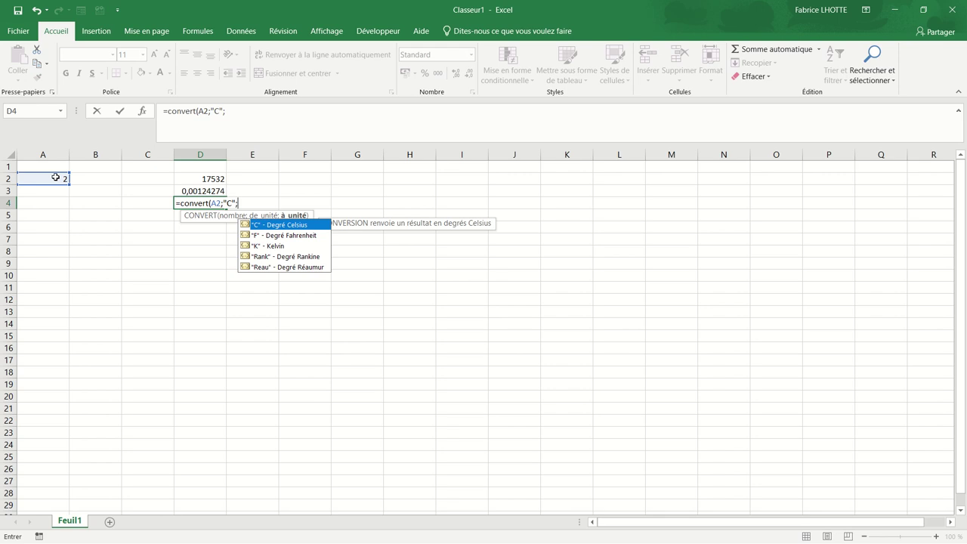
pyautogui.write('"F')
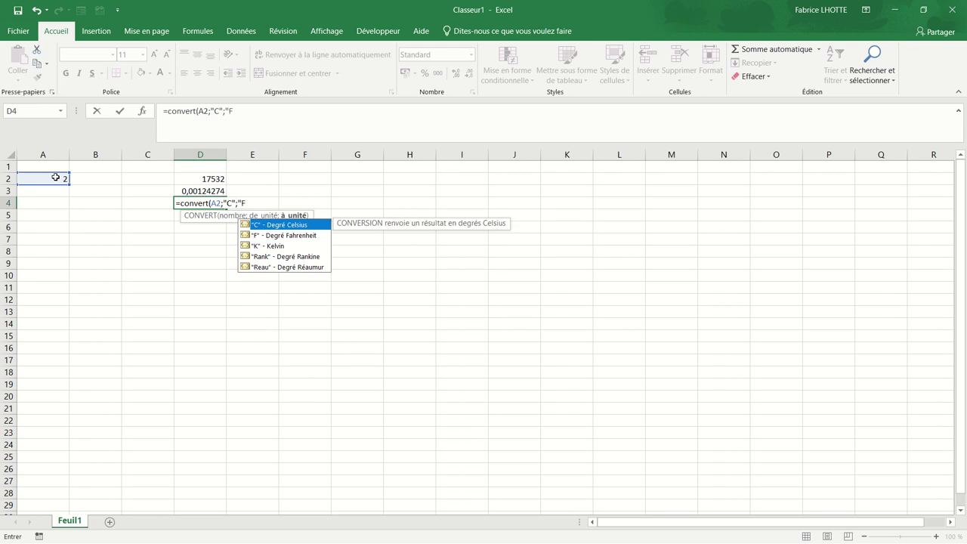
pyautogui.write('")')
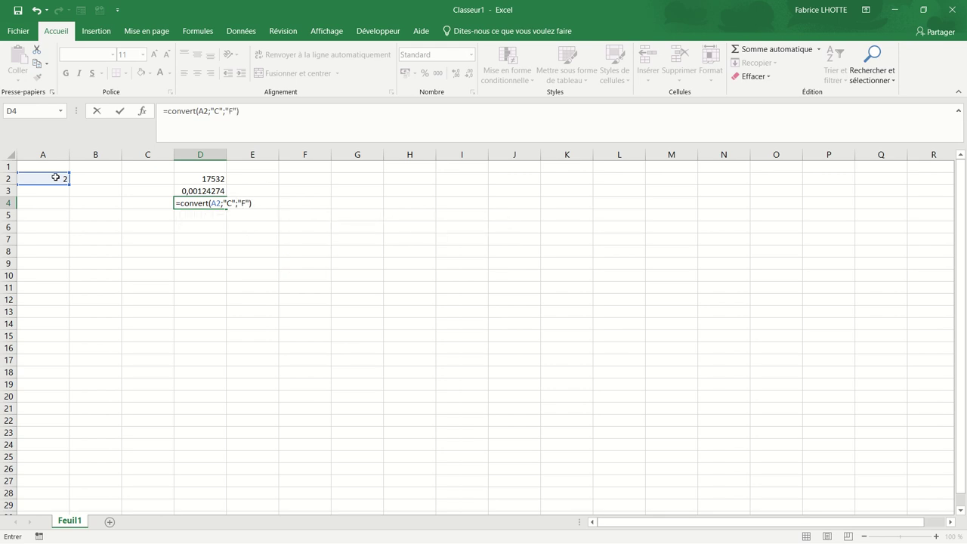
pyautogui.press('Return')
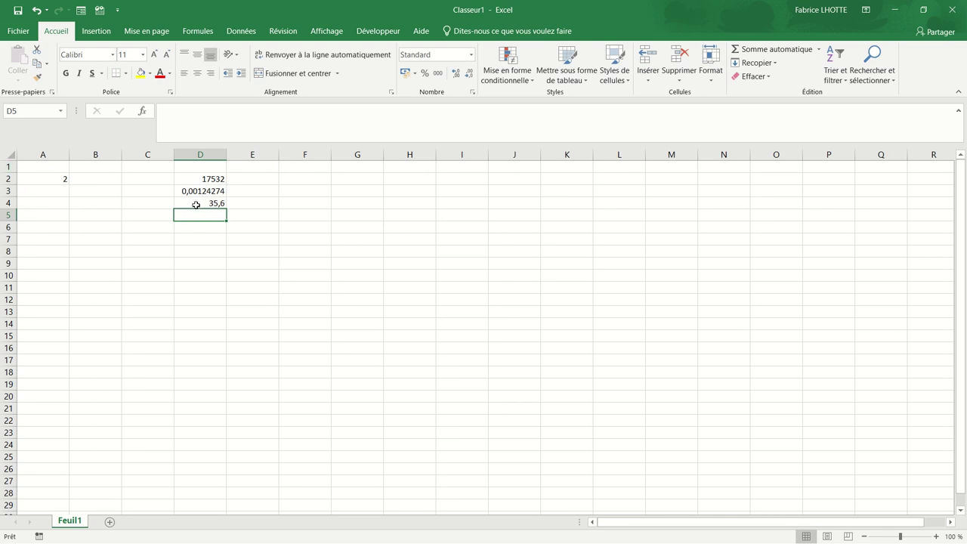
# Edit D4's target unit from "F" to "K" so it returns 275,15.
pyautogui.doubleClick(197, 205)
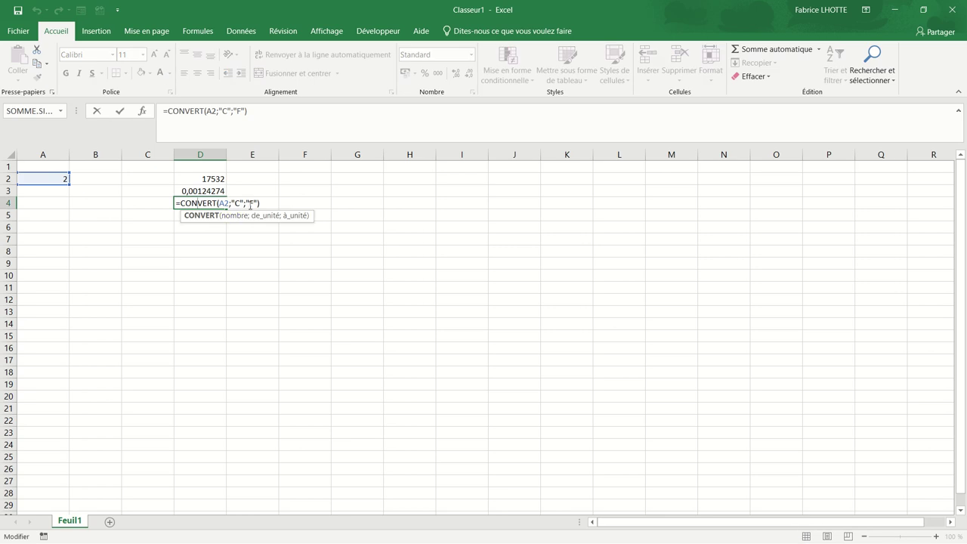
pyautogui.click(253, 205)
pyautogui.press('Delete')
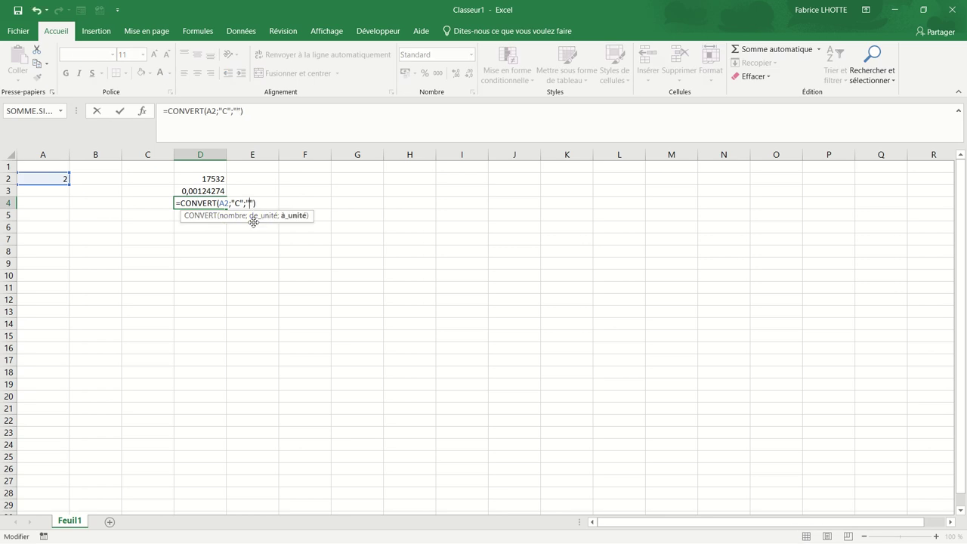
pyautogui.write('K')
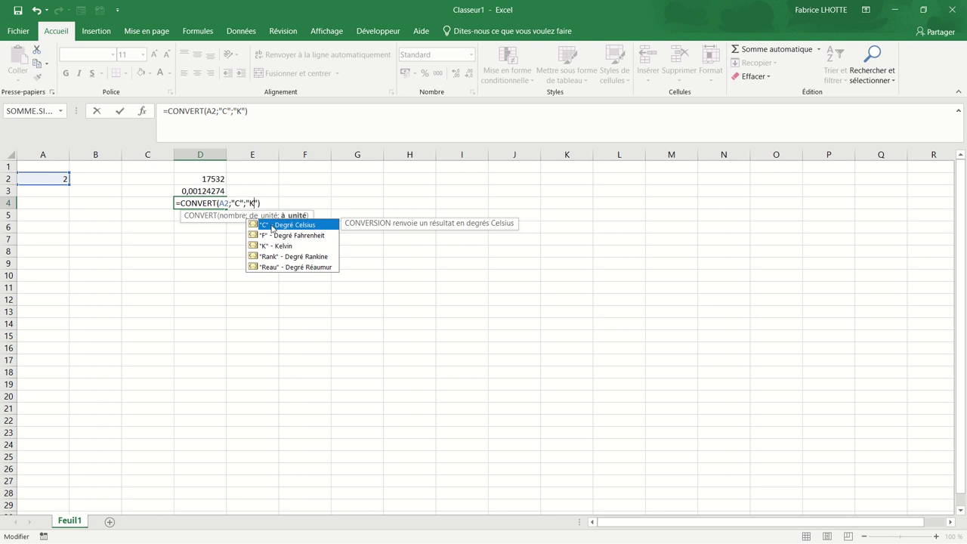
pyautogui.press('Return')
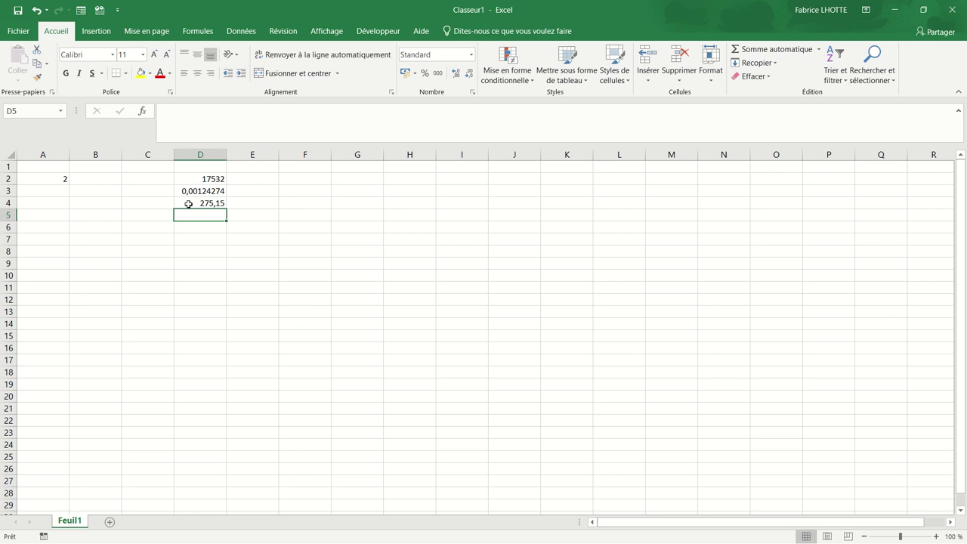
# Enter =CONVERT(A2;"km";"m") in D5, returning 2000.
pyautogui.write('=co')
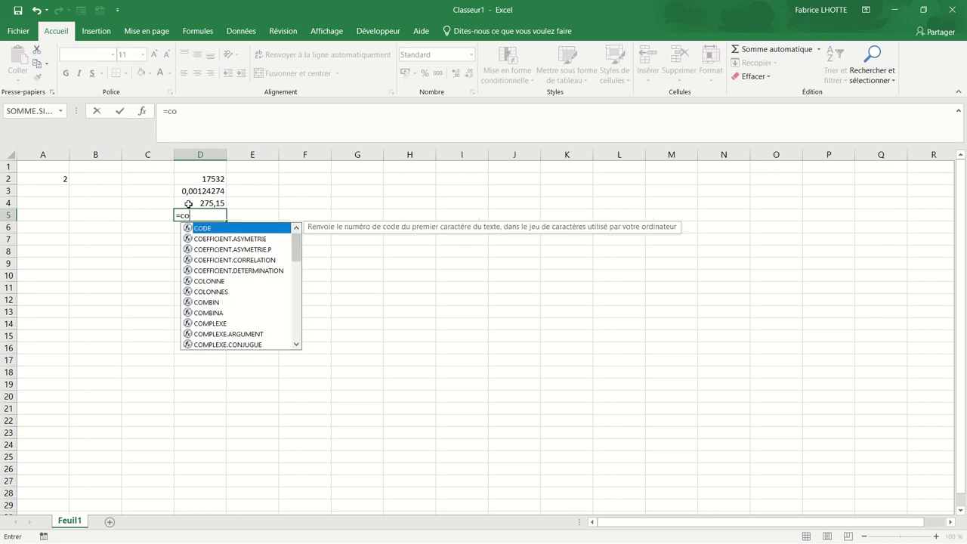
pyautogui.write('nvert(')
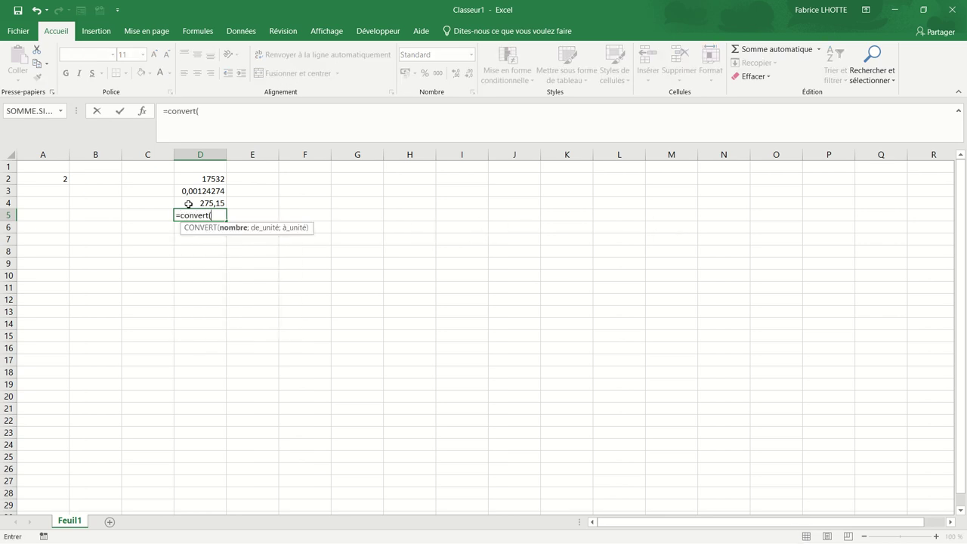
pyautogui.click(50, 182)
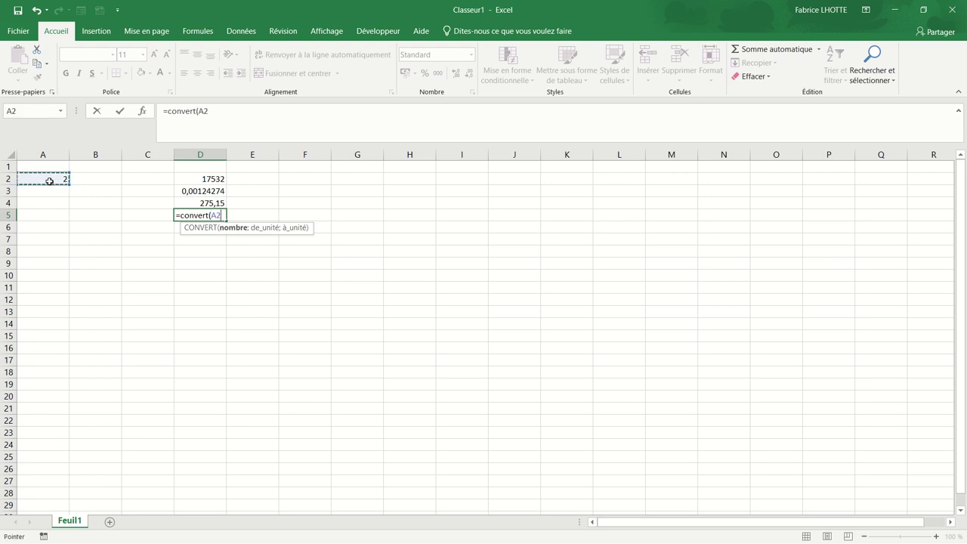
pyautogui.write(';')
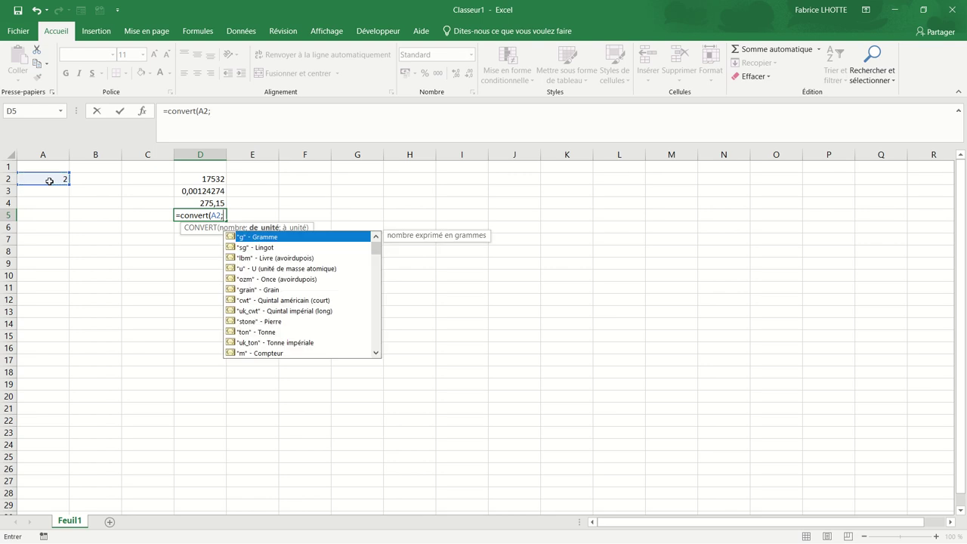
pyautogui.write('"')
pyautogui.write('km')
pyautogui.write('";')
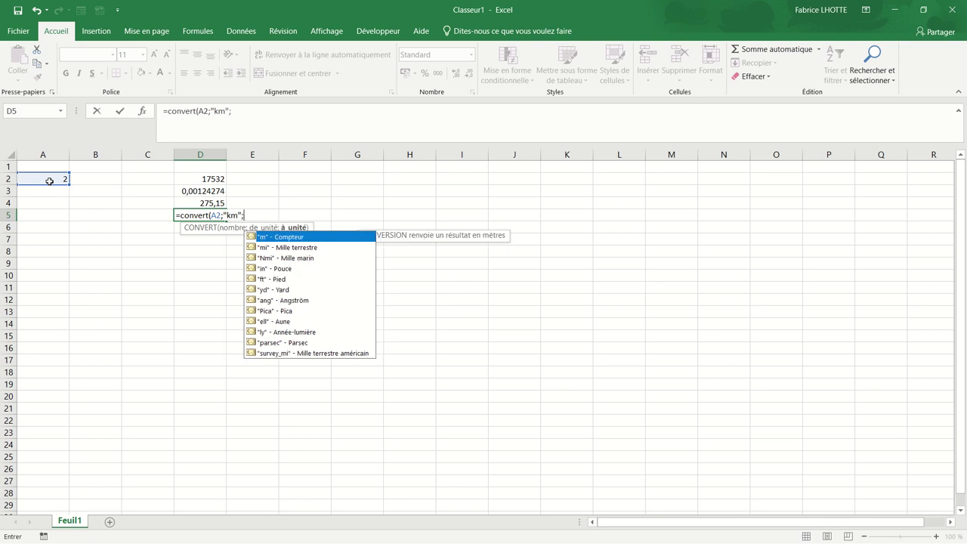
pyautogui.write('"m')
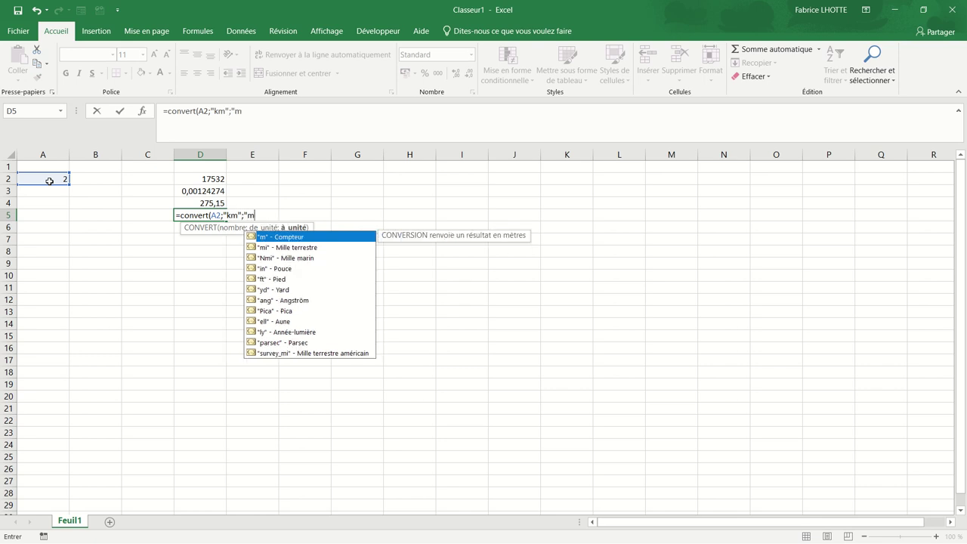
pyautogui.write('"')
pyautogui.write(')')
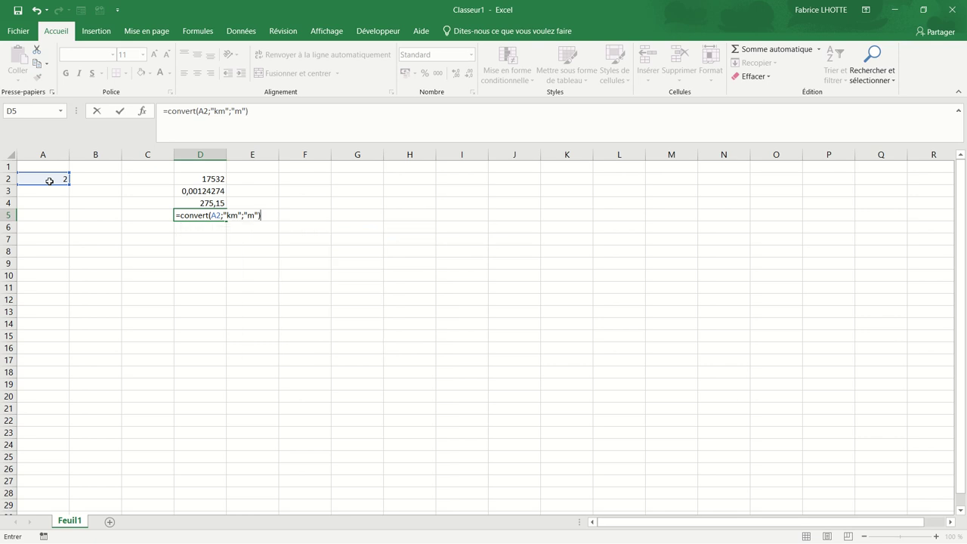
pyautogui.press('Return')
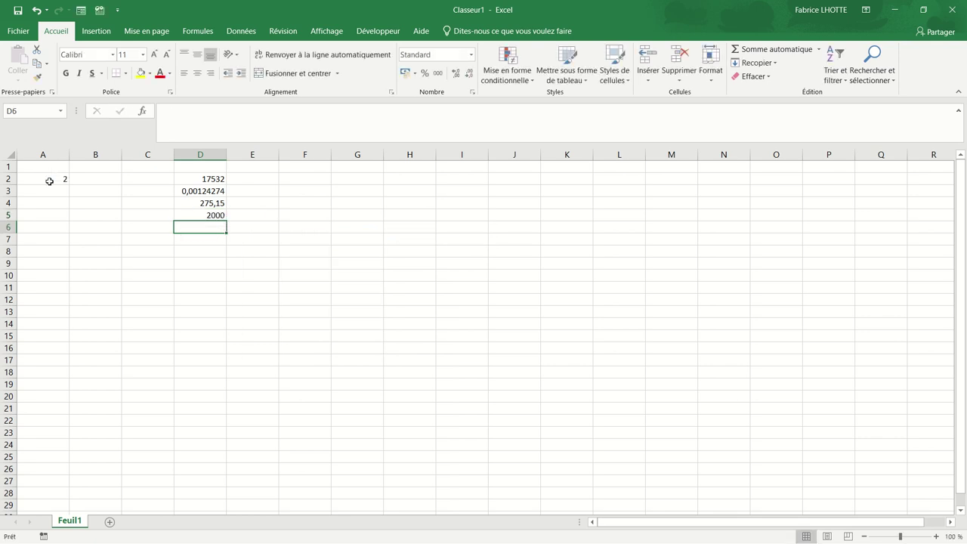